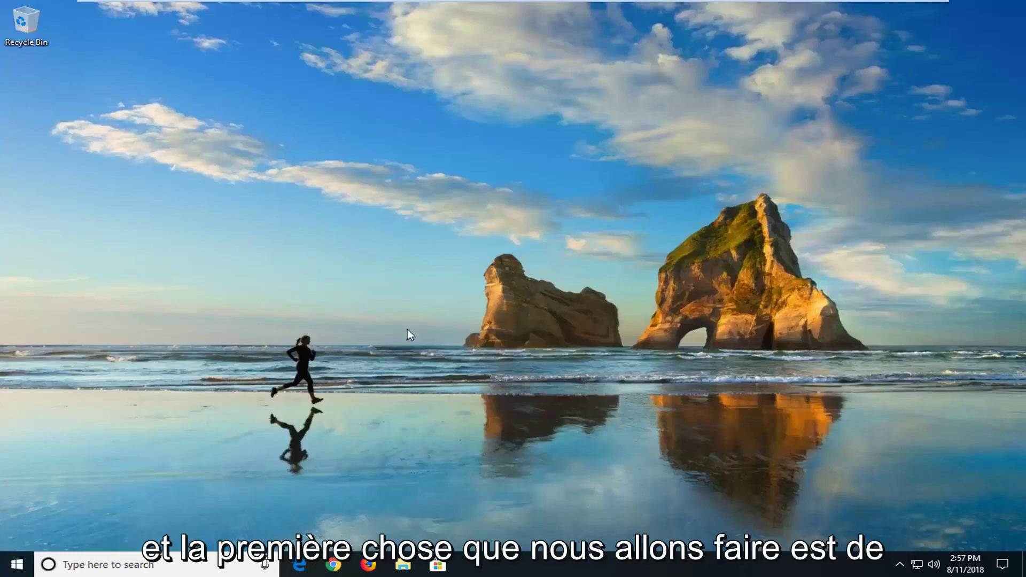
Search 'troubleshoot' from Start and expand the Windows Update entry on the Troubleshoot page
click(17, 564)
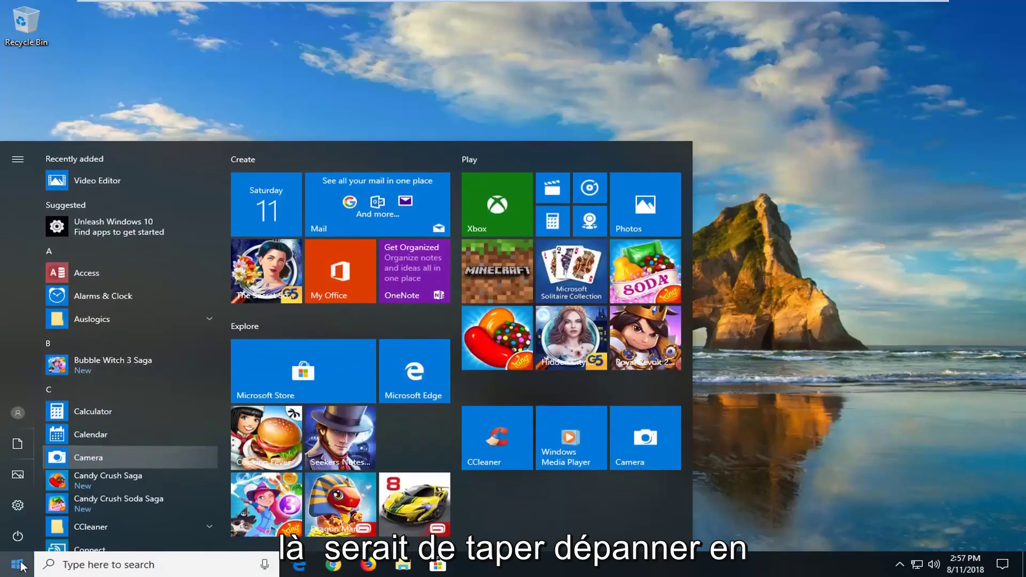
text(troubleshoot)
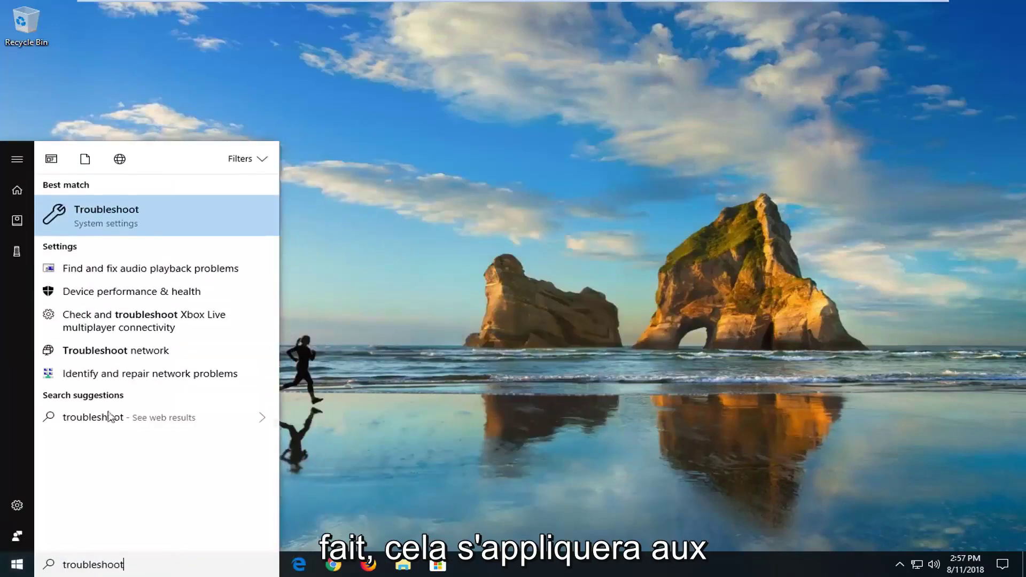
click(104, 215)
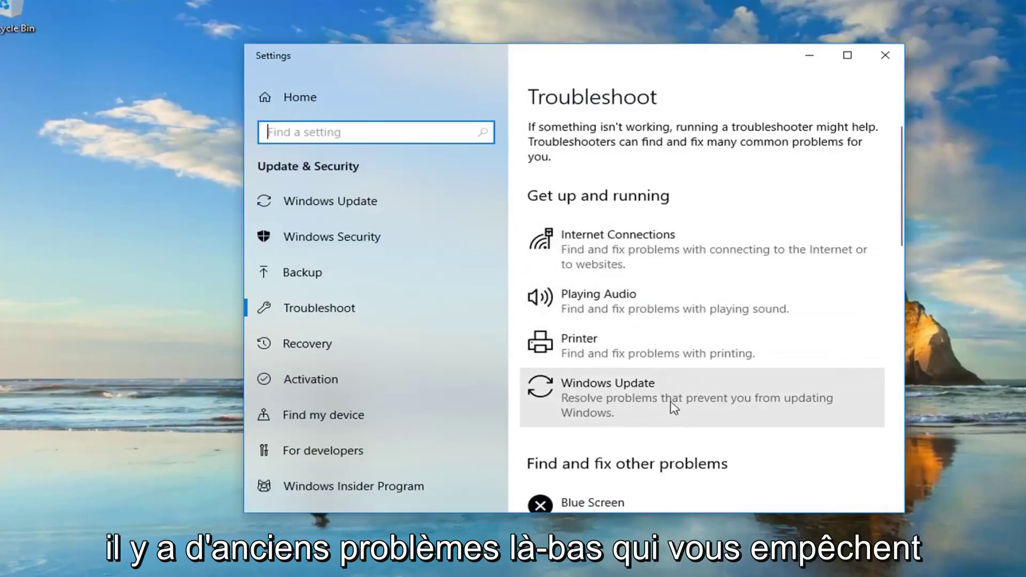
click(756, 404)
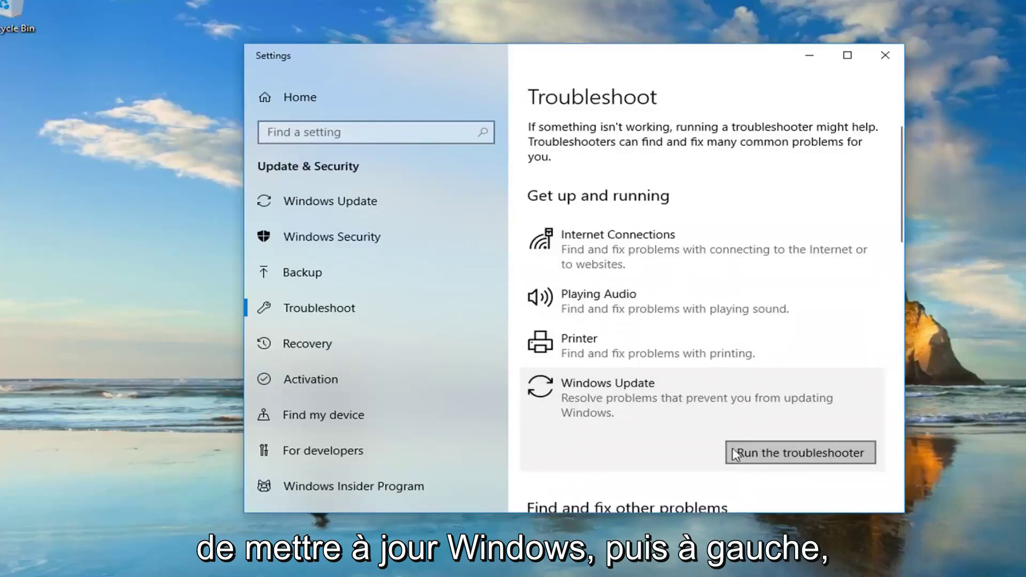
Run the Windows Update troubleshooter past the pending-restart warning, then close it and Settings
click(752, 453)
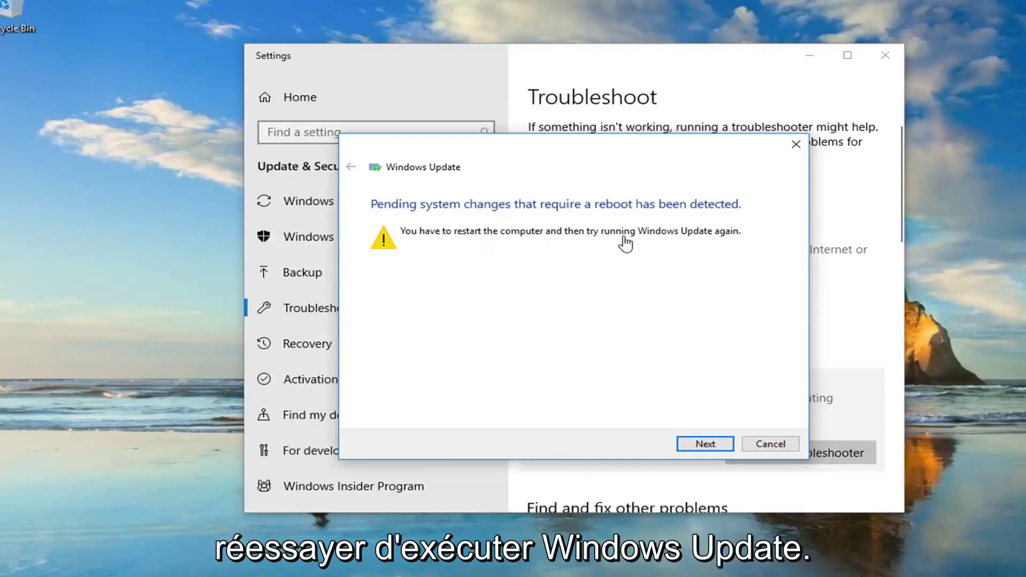
click(705, 442)
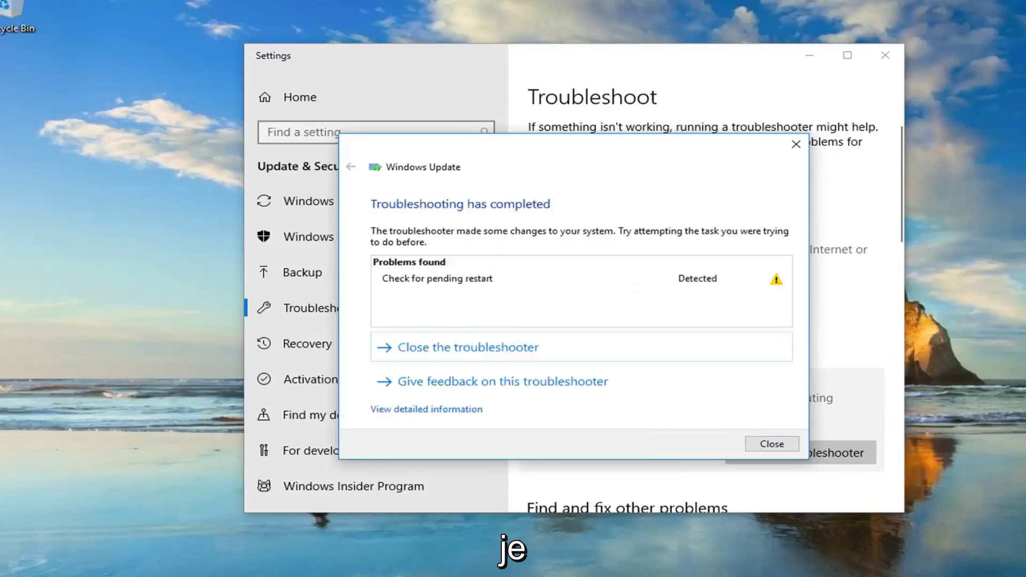
click(770, 446)
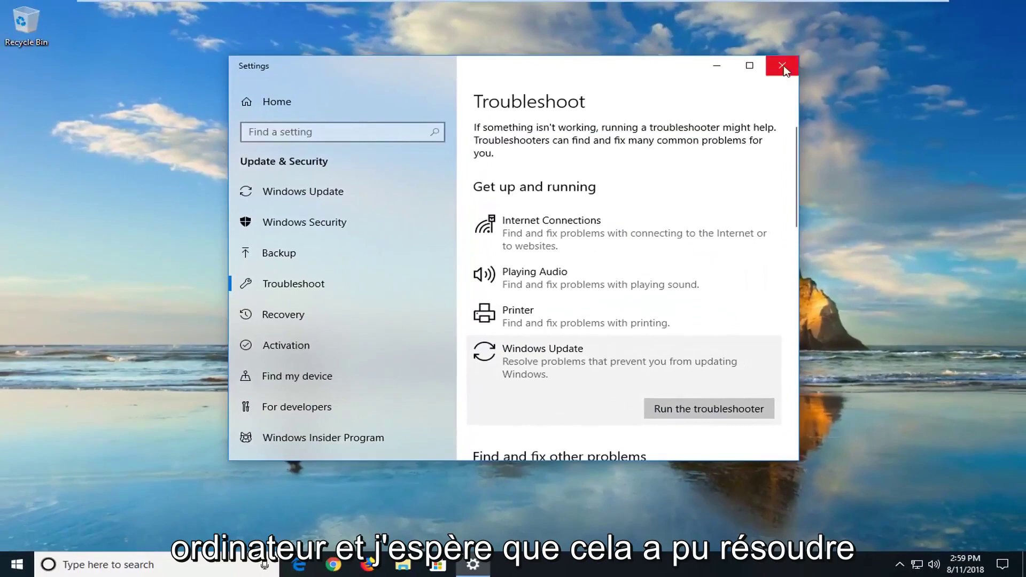
click(782, 66)
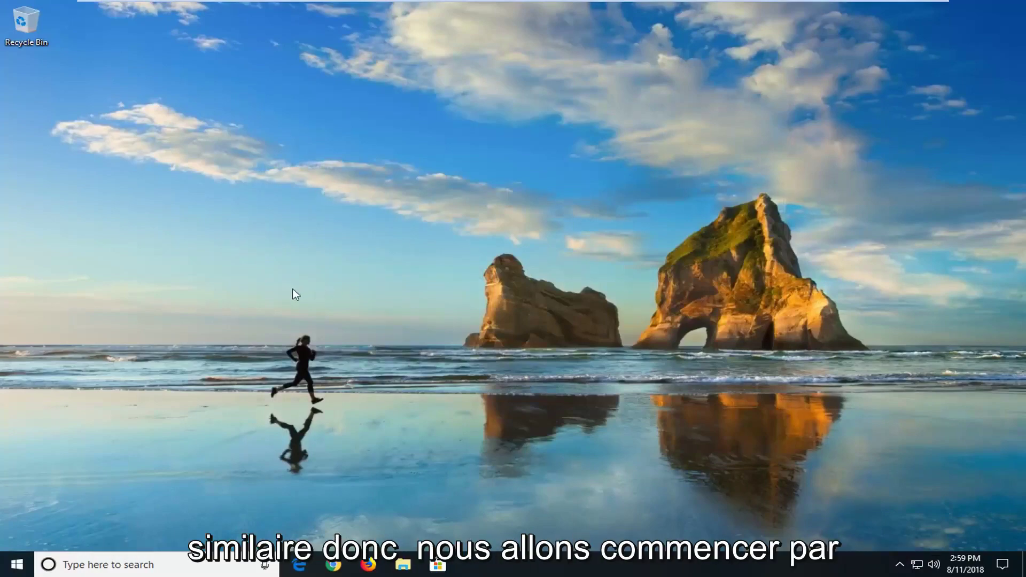
Launch File Explorer from a Start menu search for 'file explorer'
click(17, 565)
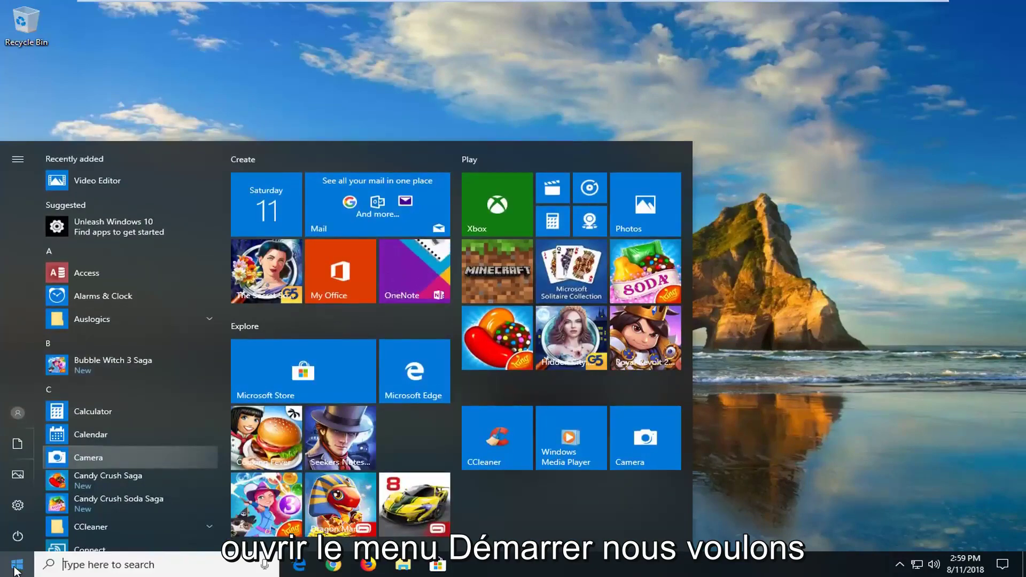
text(file exporer)
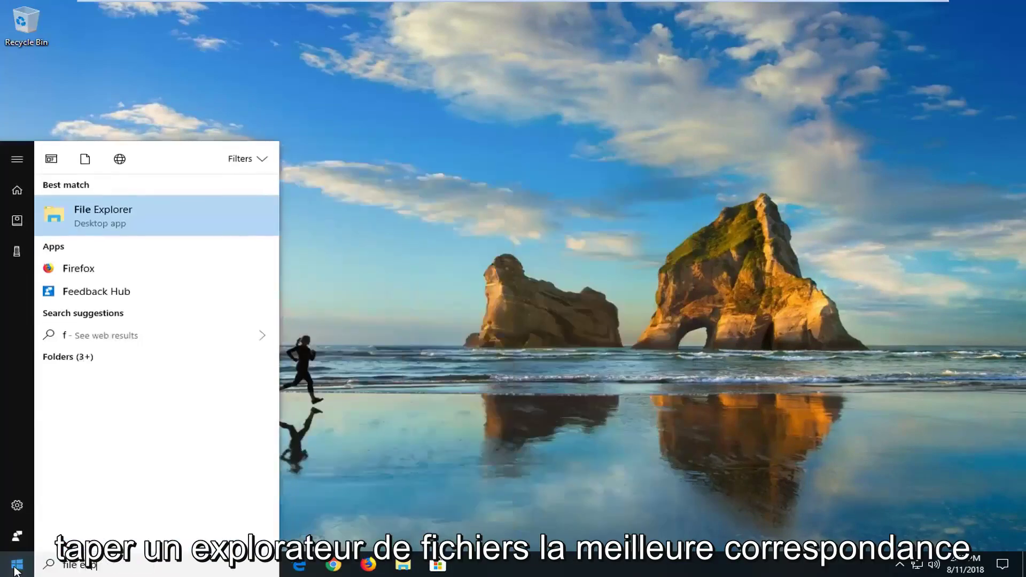
key(BackSpace)
key(BackSpace)
key(BackSpace)
key(BackSpace)
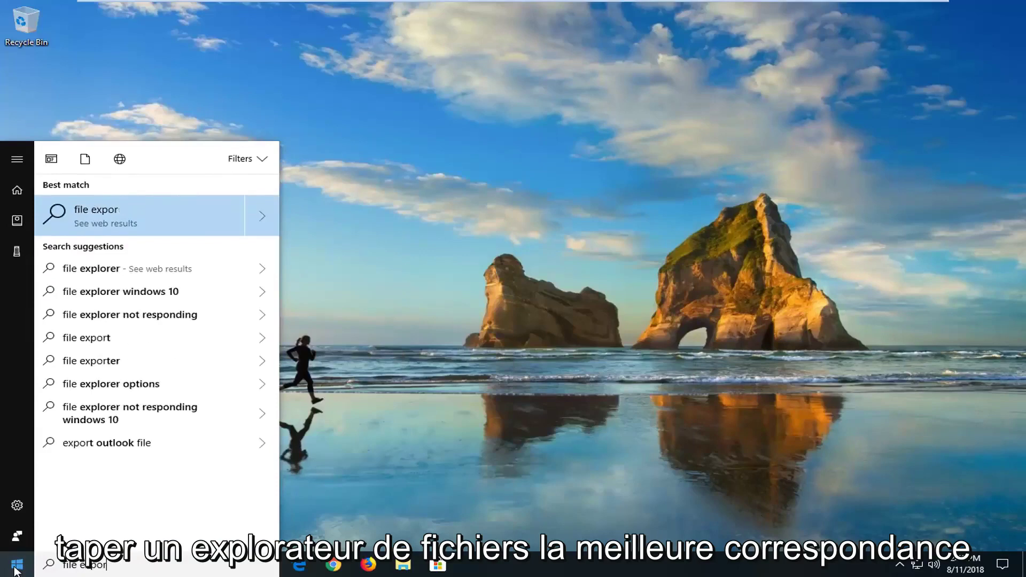
text(lorer)
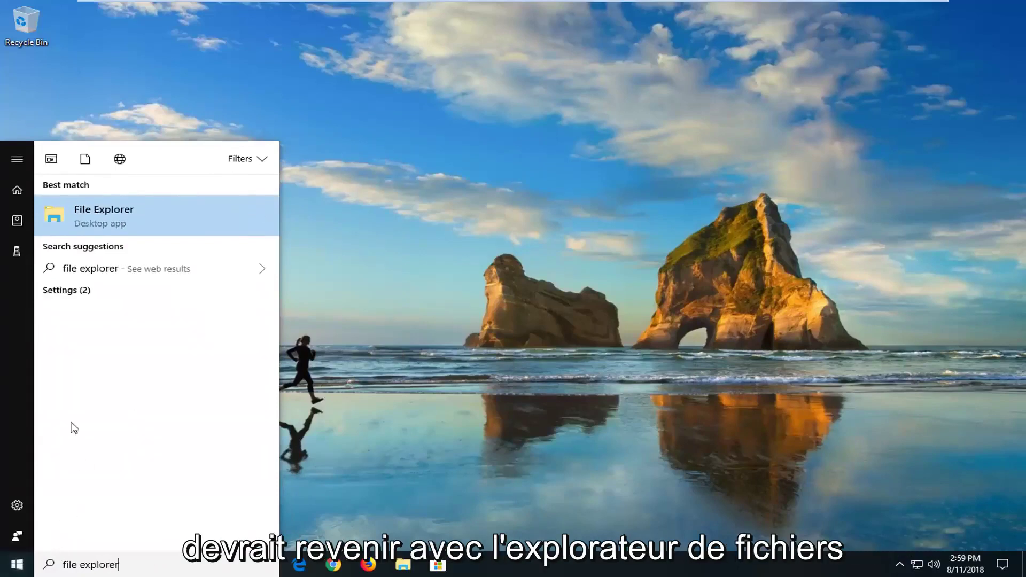
click(162, 220)
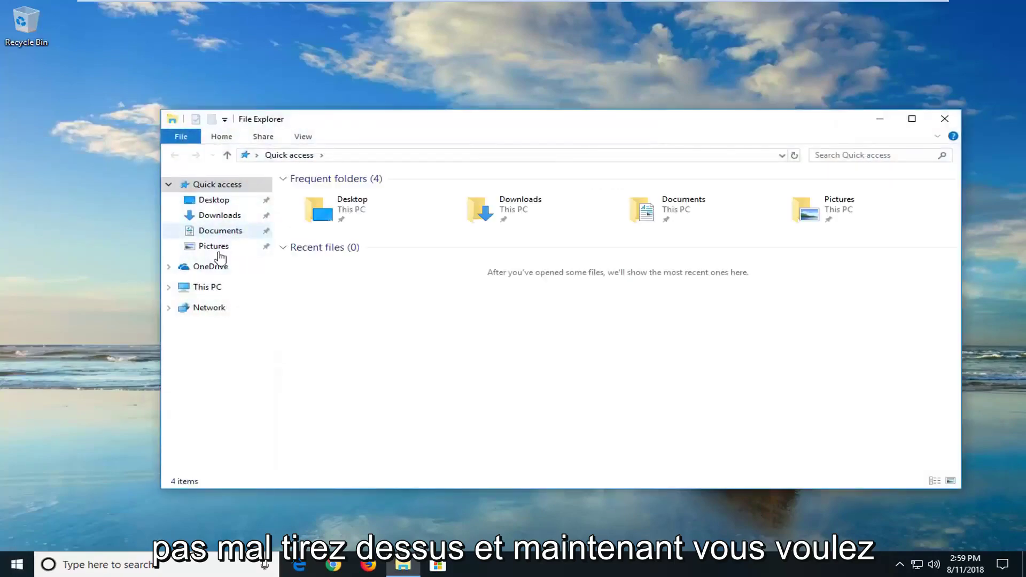
Browse This PC to C:\Windows\SoftwareDistribution
click(205, 289)
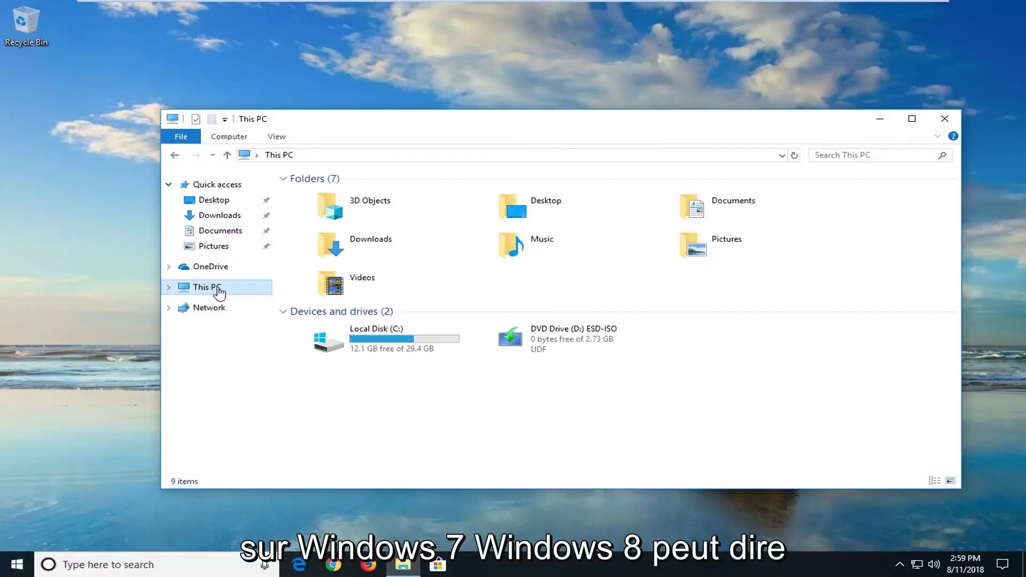
double_click(399, 346)
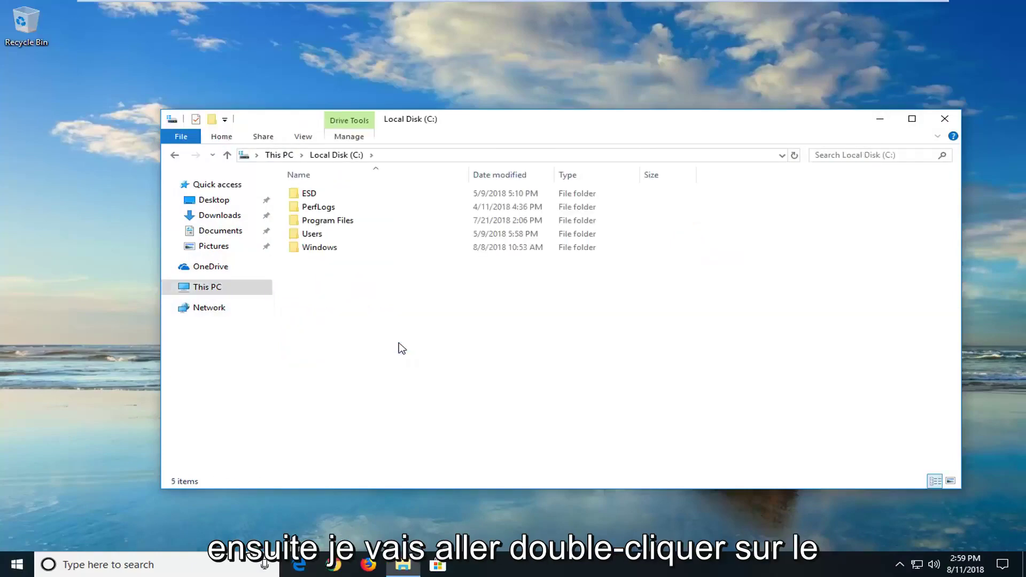
double_click(320, 248)
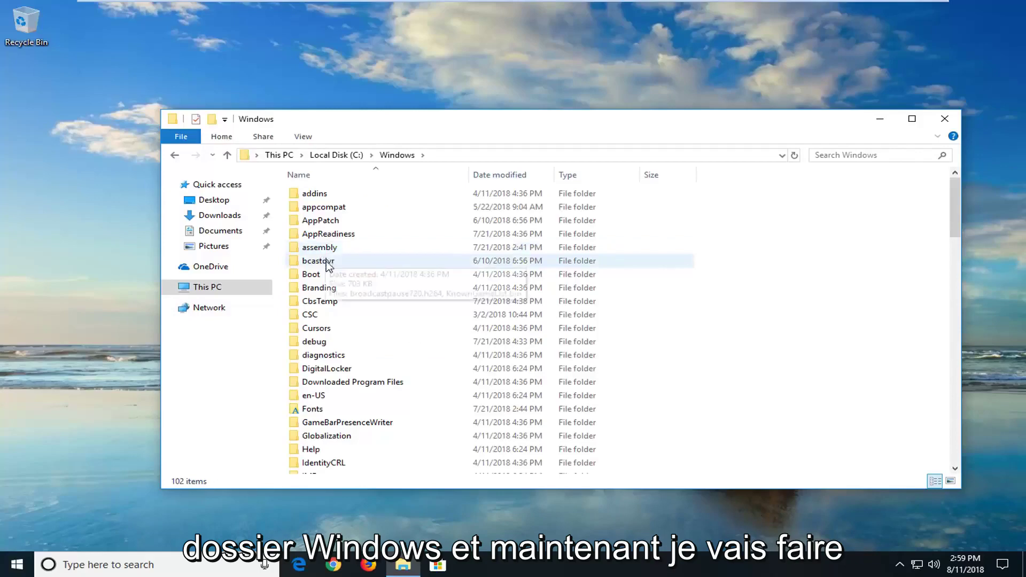
scroll(332, 268, down, 13)
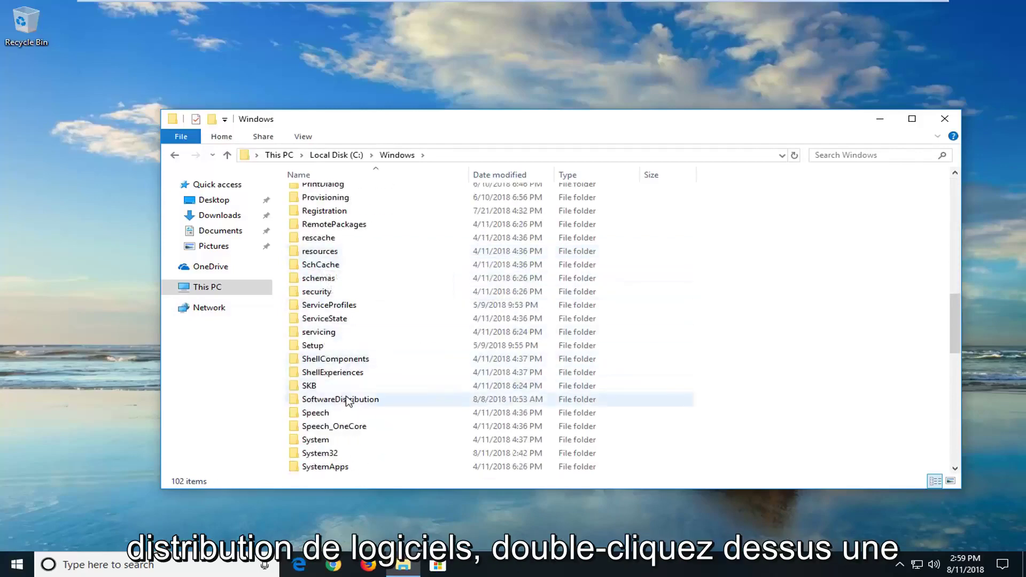
double_click(348, 401)
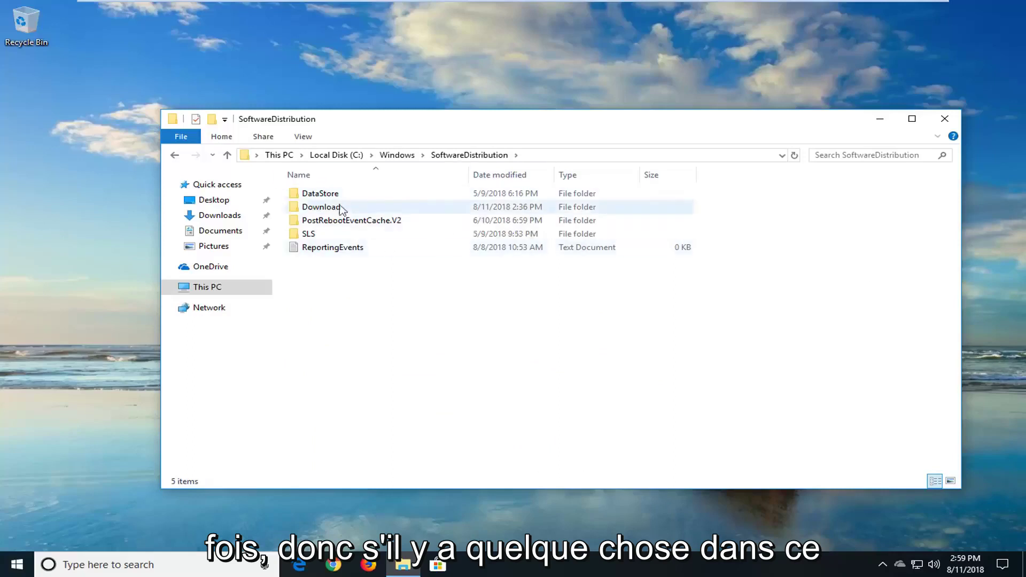
Delete all five SoftwareDistribution items, skipping the in-use DataStore and ReportingEvents
drag(446, 385, 333, 105)
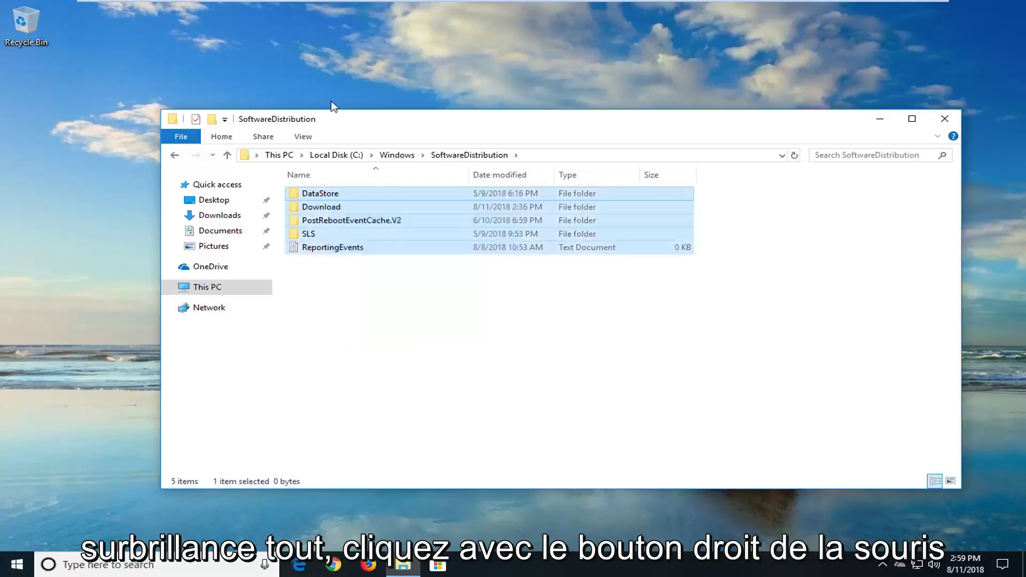
right_click(371, 205)
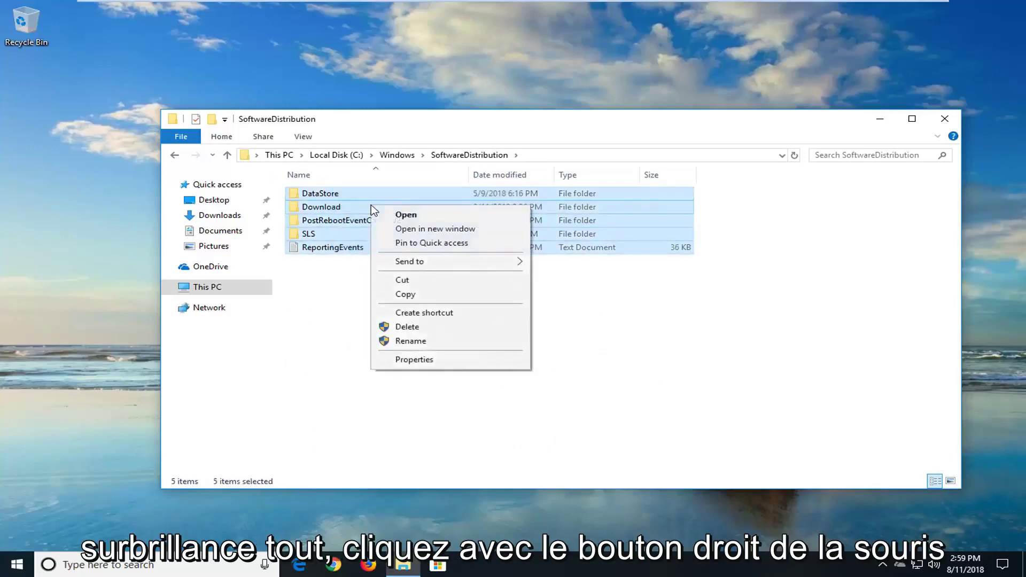
click(413, 326)
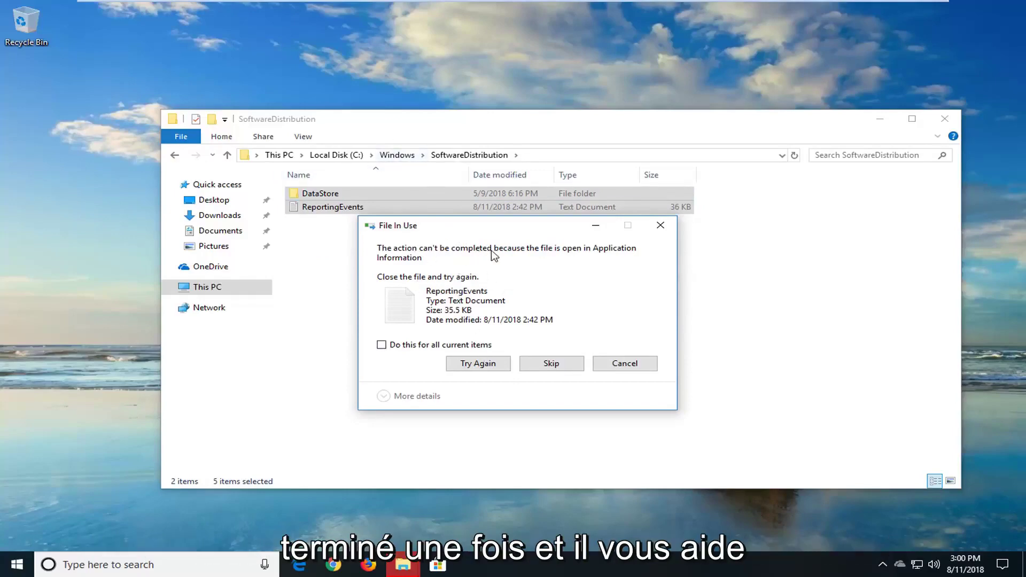
click(551, 364)
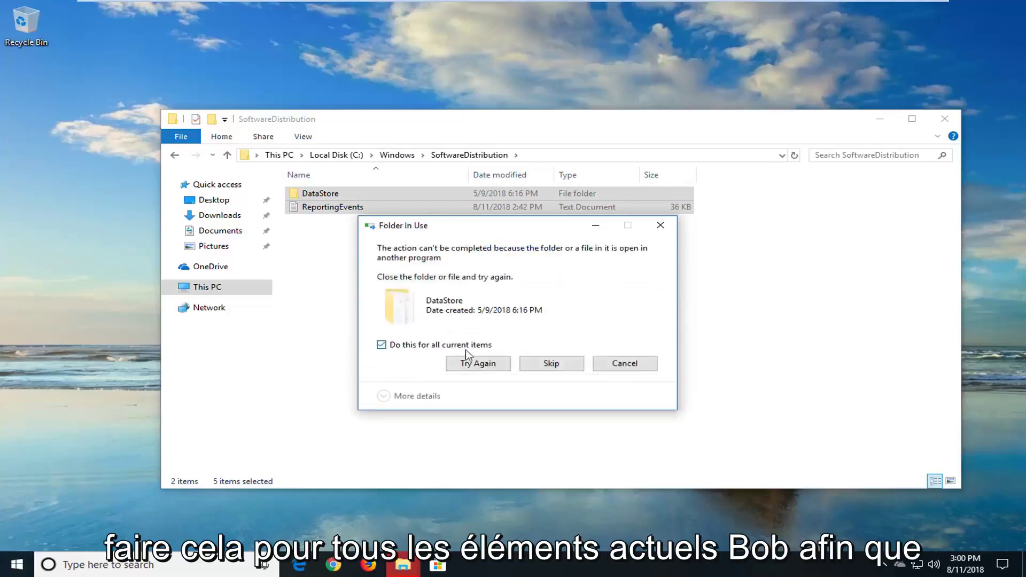
click(560, 366)
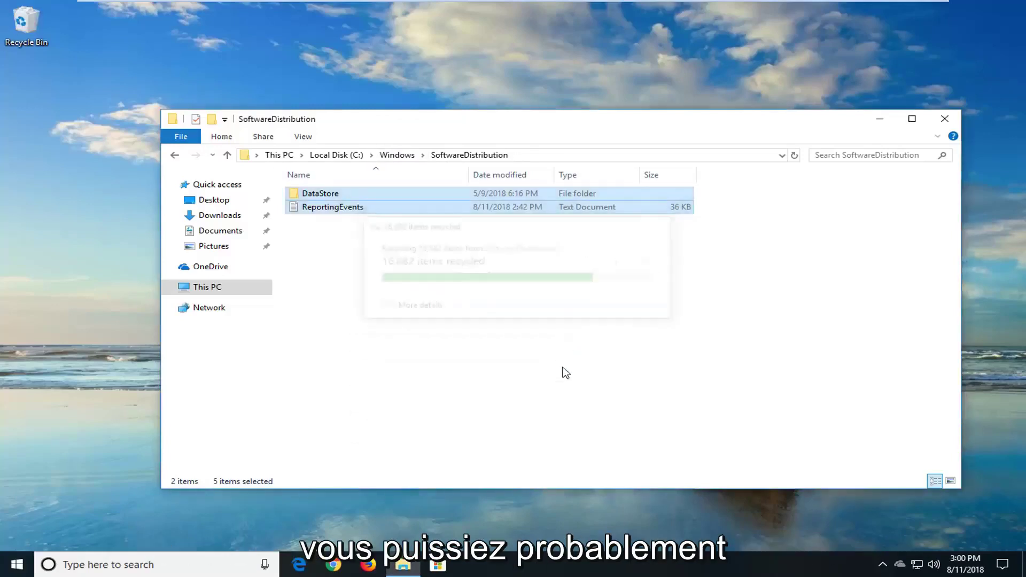
Check inside DataStore, return to SoftwareDistribution, and close File Explorer
double_click(342, 194)
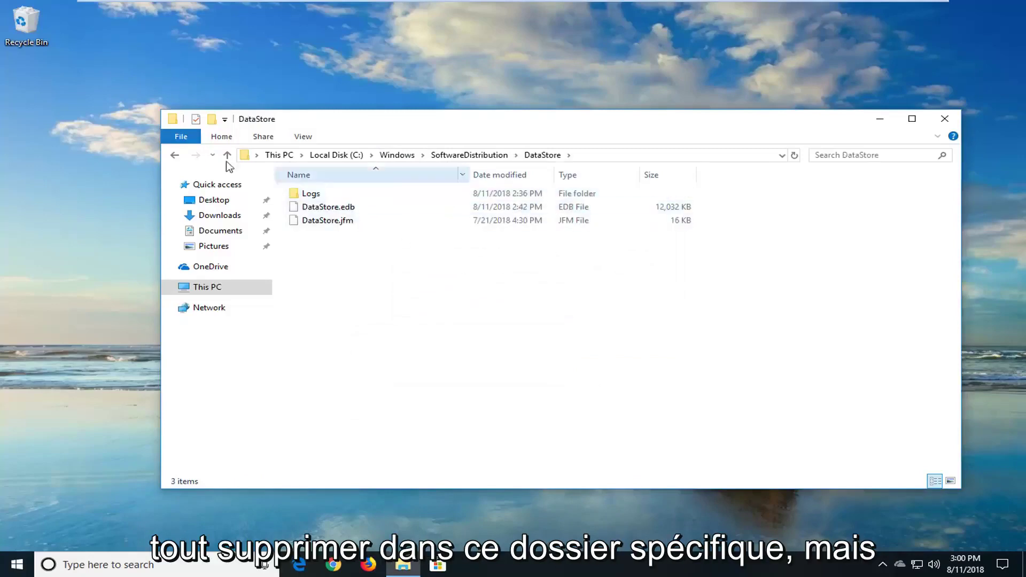
click(175, 155)
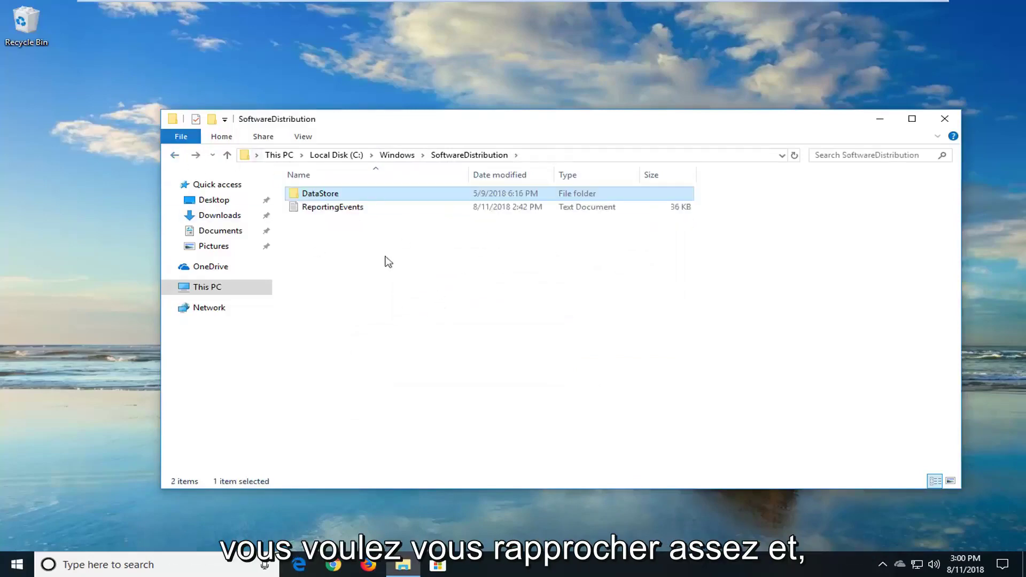
click(944, 118)
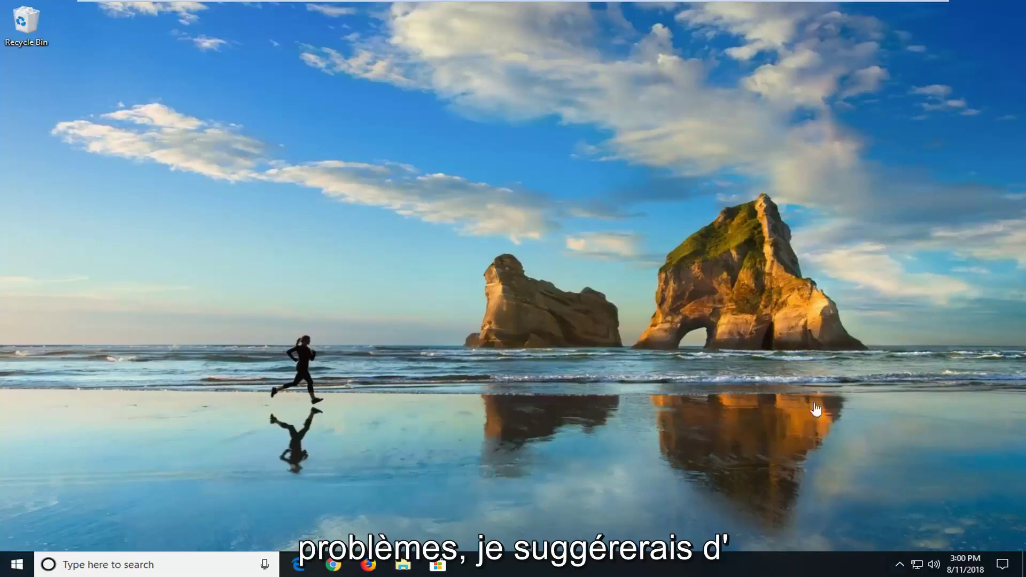
Search 'services' from Start and launch the Services console
click(13, 565)
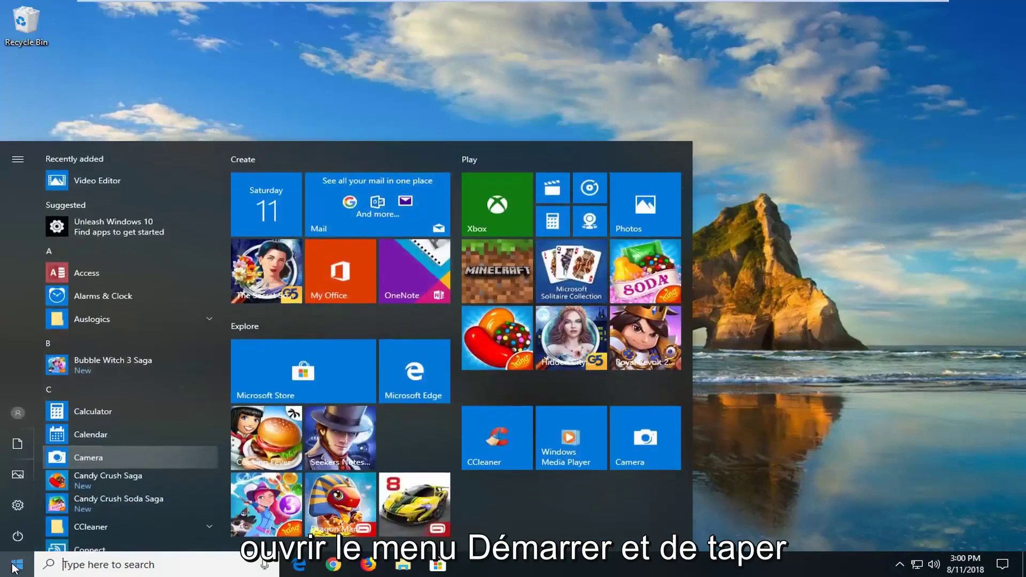
text(services)
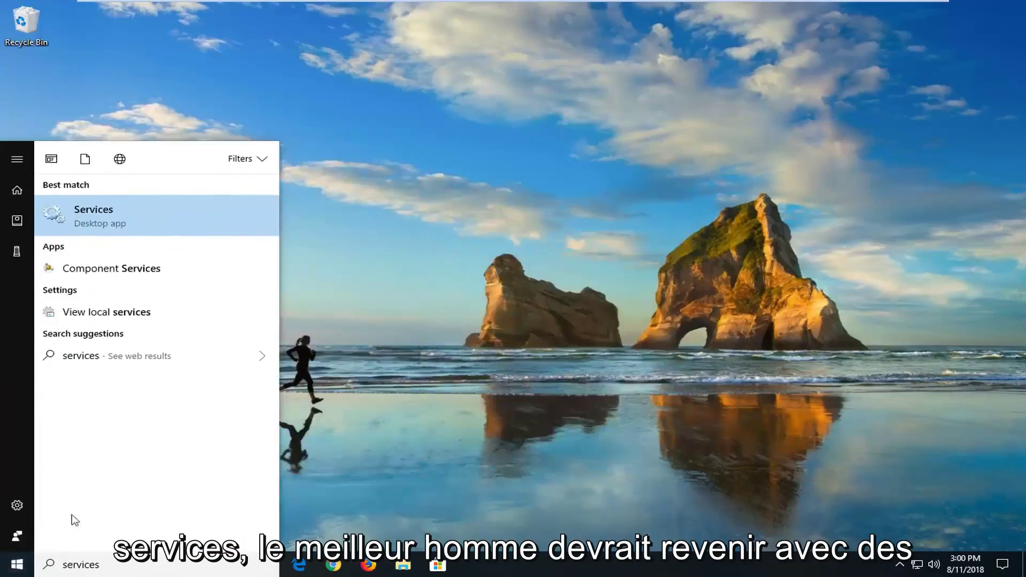
click(111, 215)
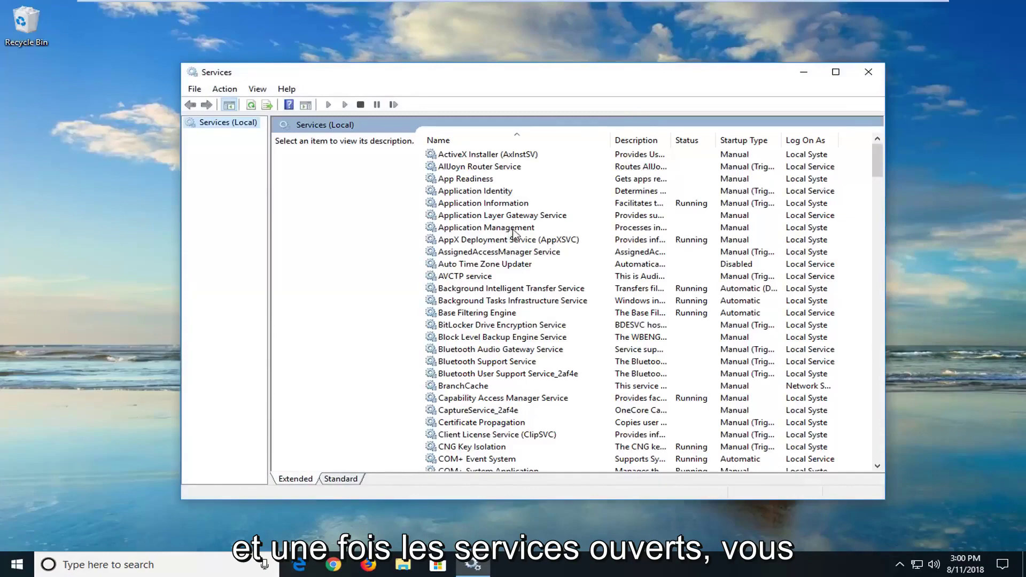
double_click(475, 292)
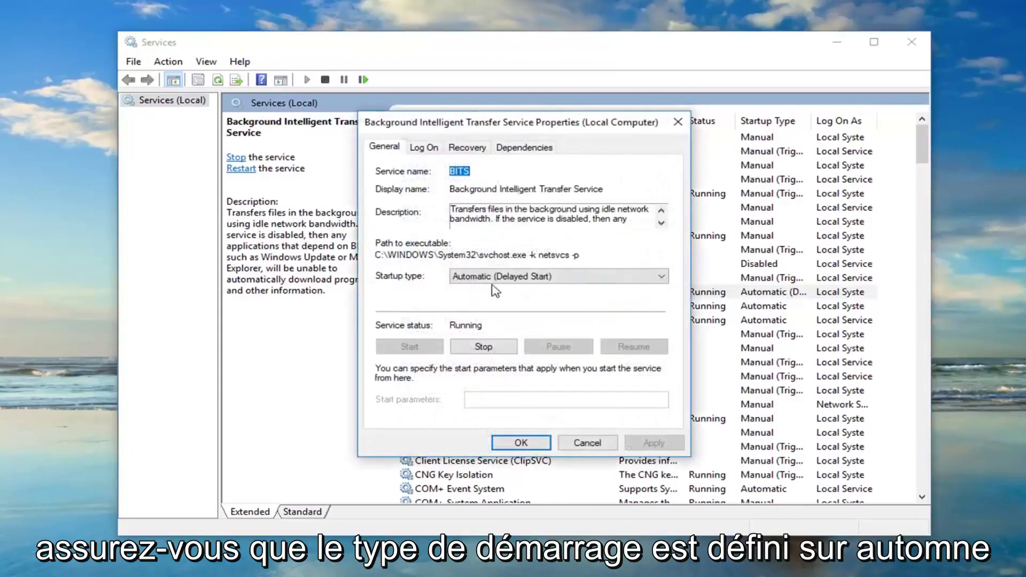
click(501, 277)
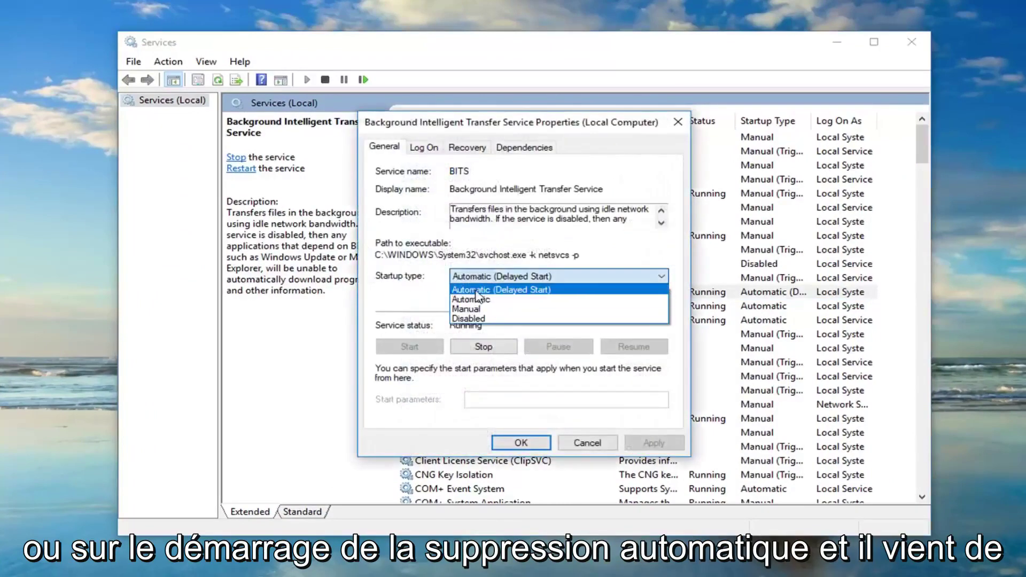
click(477, 277)
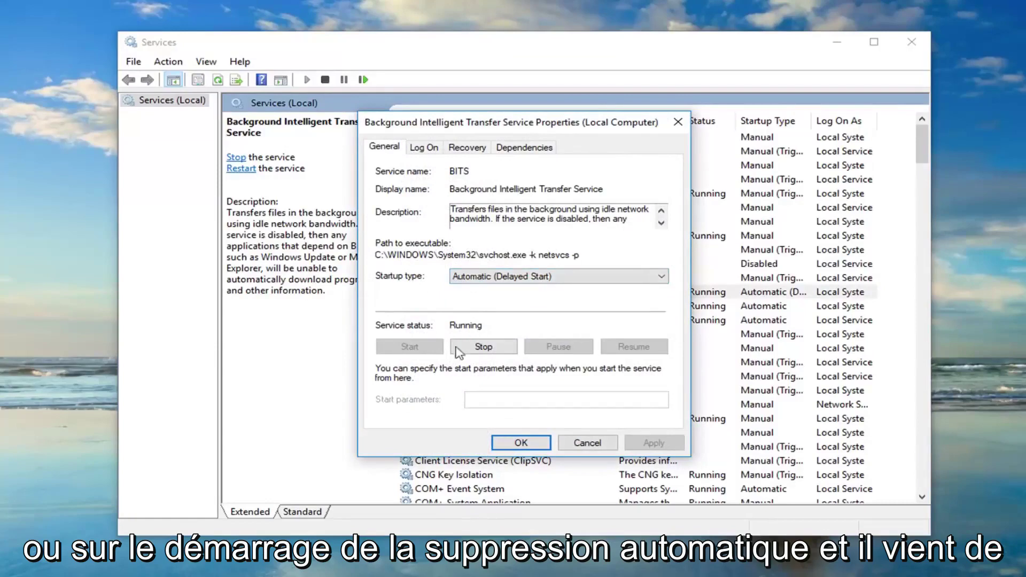
click(521, 443)
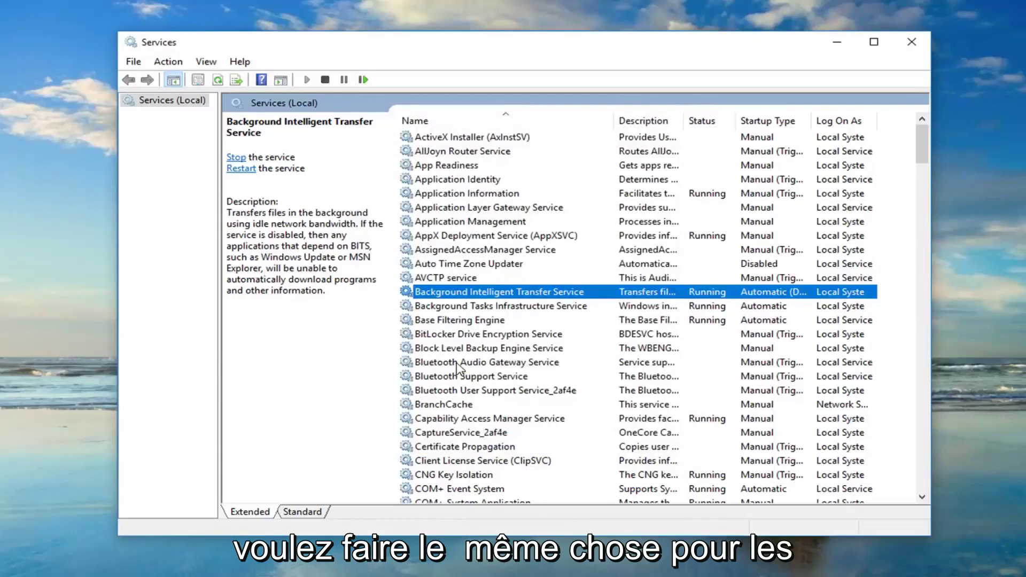
click(457, 420)
scroll(451, 438, down, 1)
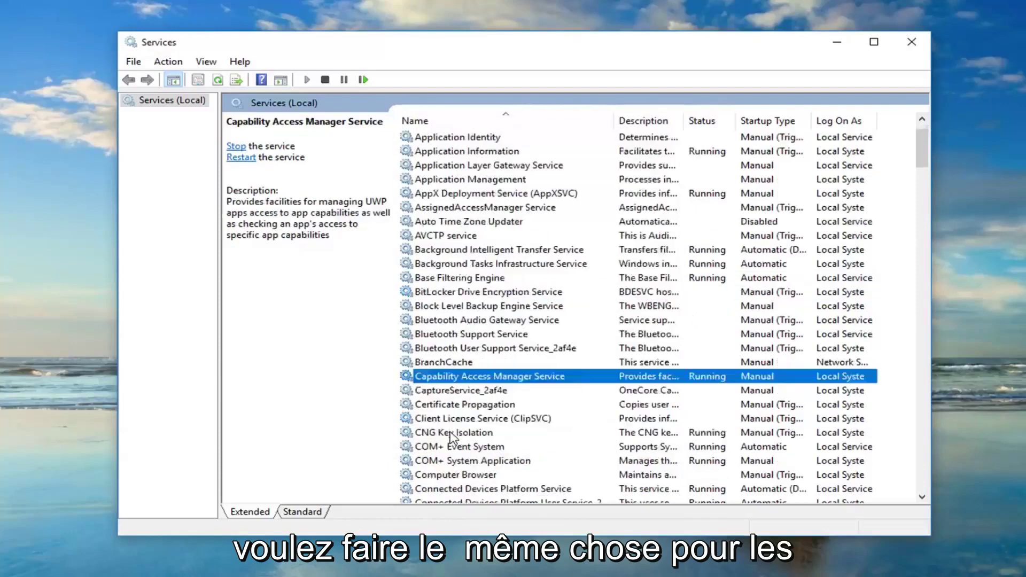
scroll(451, 438, down, 3)
click(455, 447)
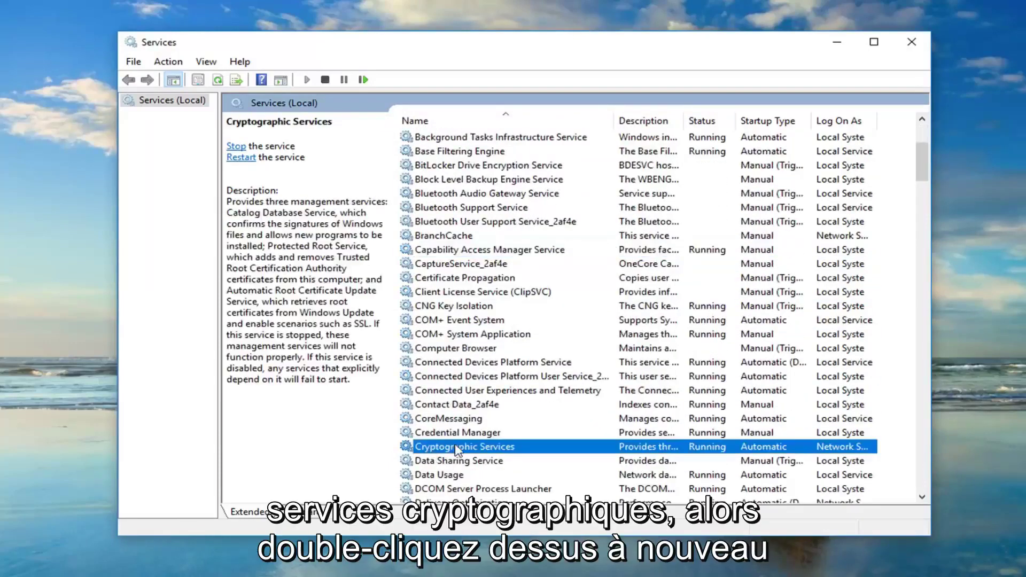
double_click(490, 449)
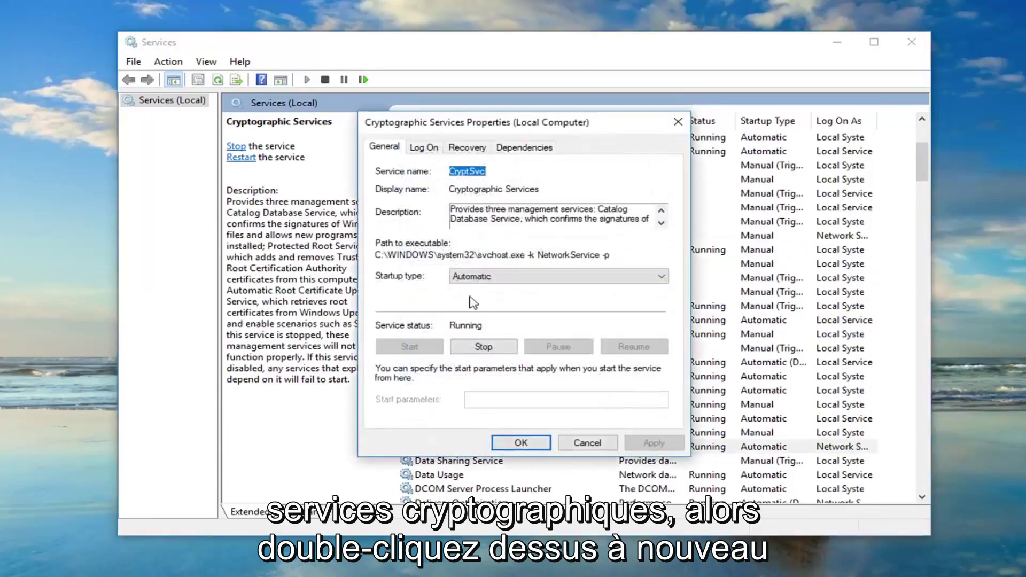
click(579, 443)
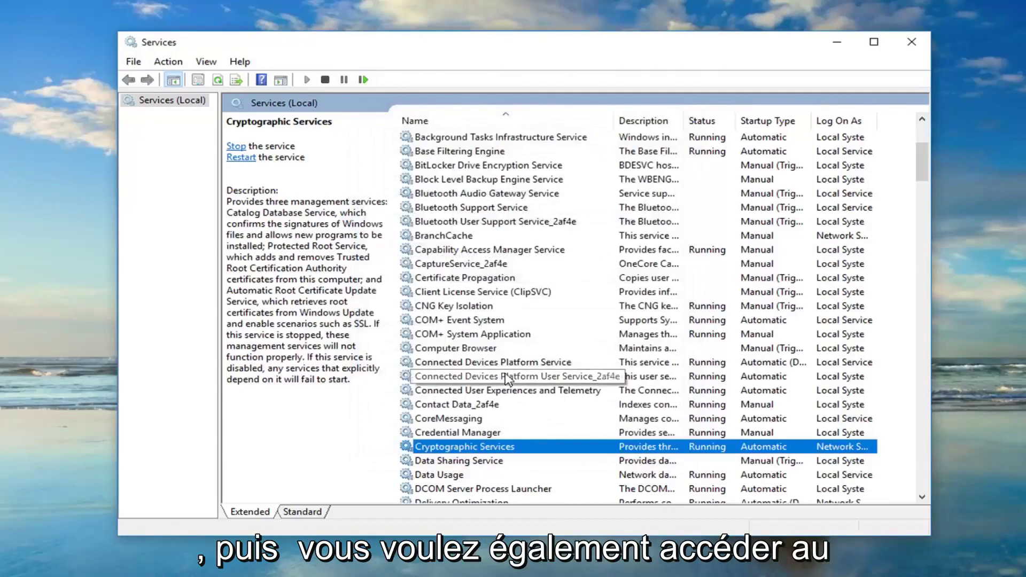
Scroll down to Windows Update in the Services list and open its properties
scroll(497, 380, down, 20)
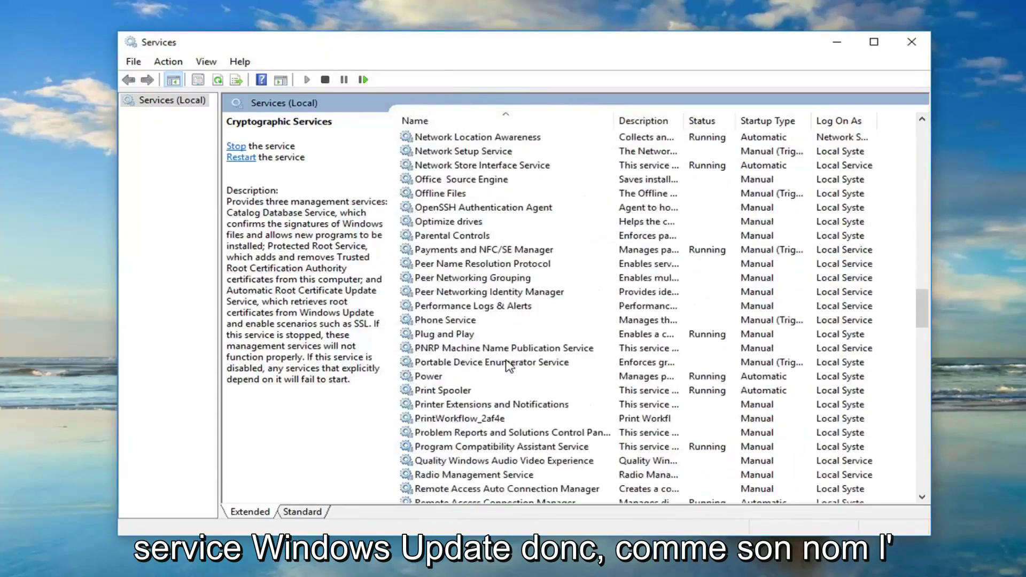
scroll(483, 383, down, 6)
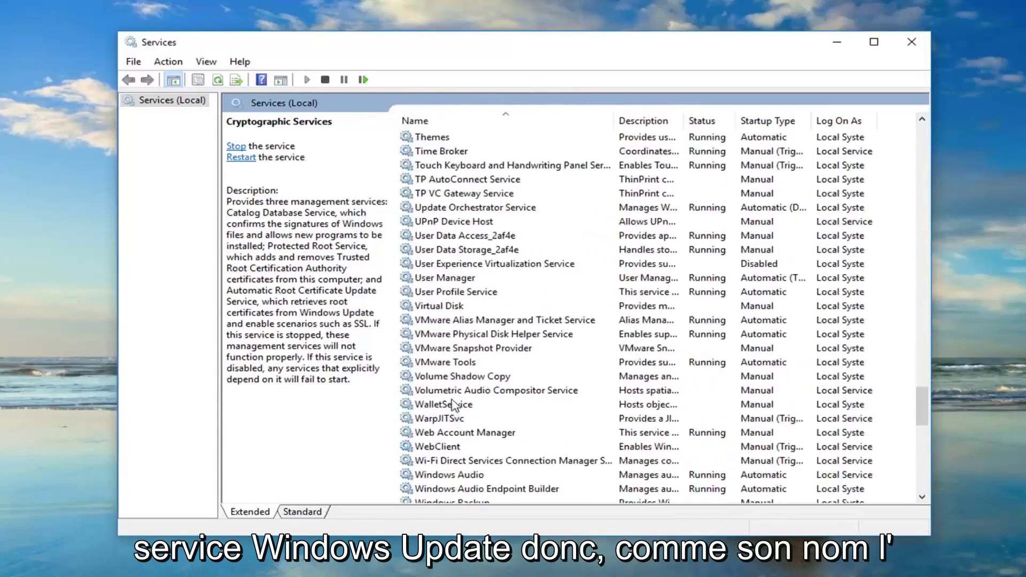
scroll(440, 342, down, 2)
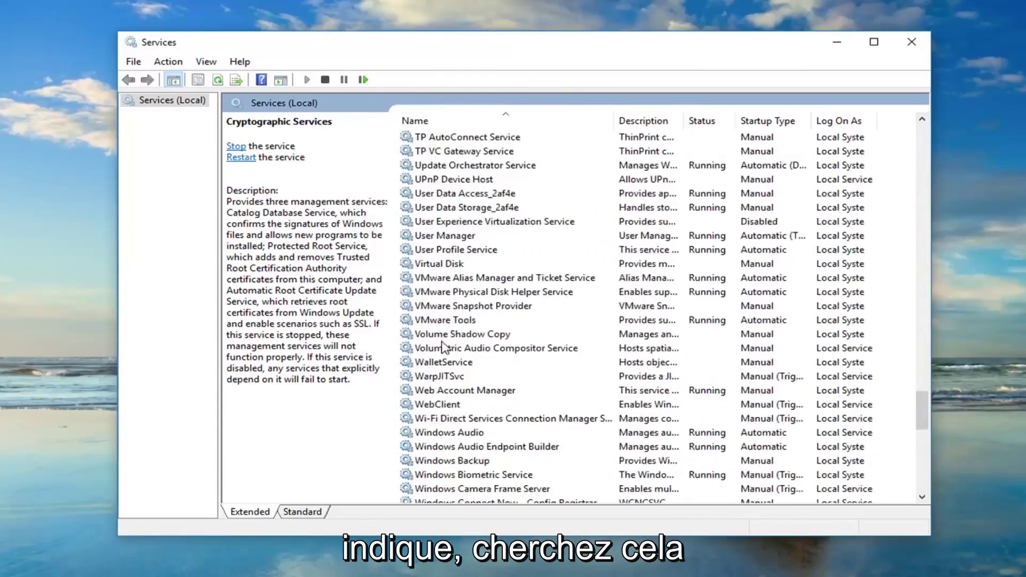
scroll(437, 365, down, 8)
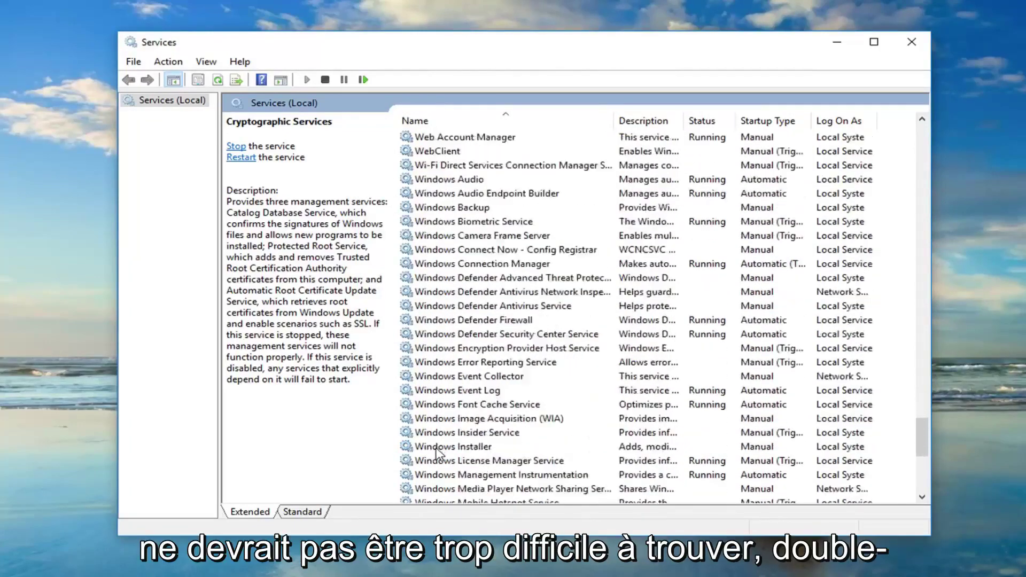
scroll(429, 451, down, 1)
click(454, 463)
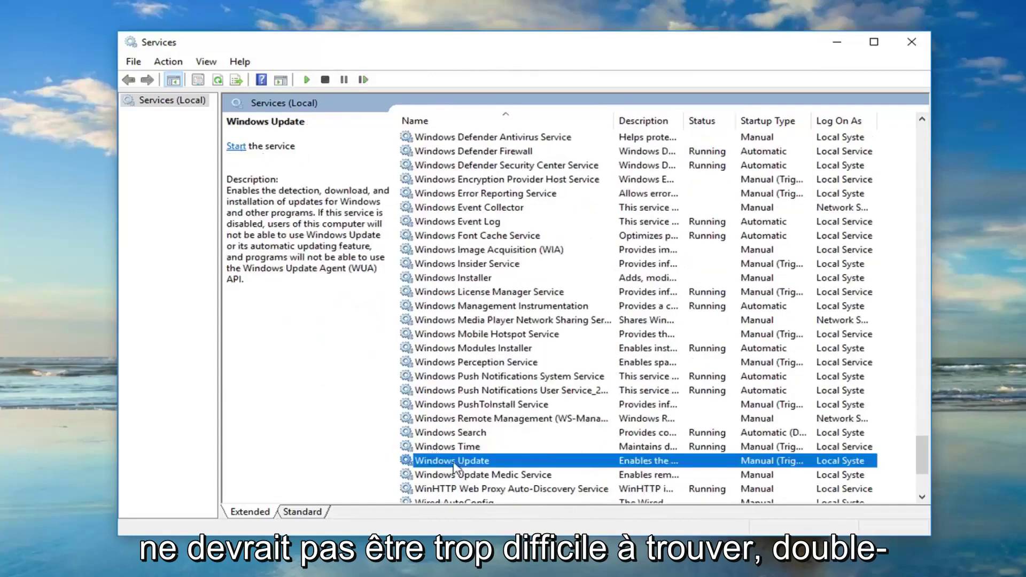
double_click(456, 463)
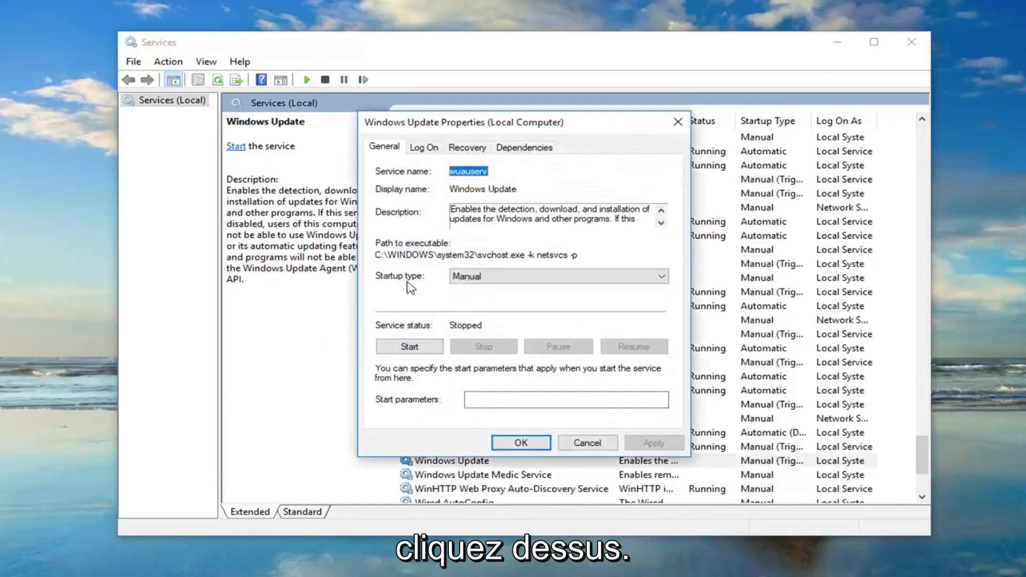
Set Windows Update's startup type to Automatic, start the service, and apply
click(471, 277)
click(470, 300)
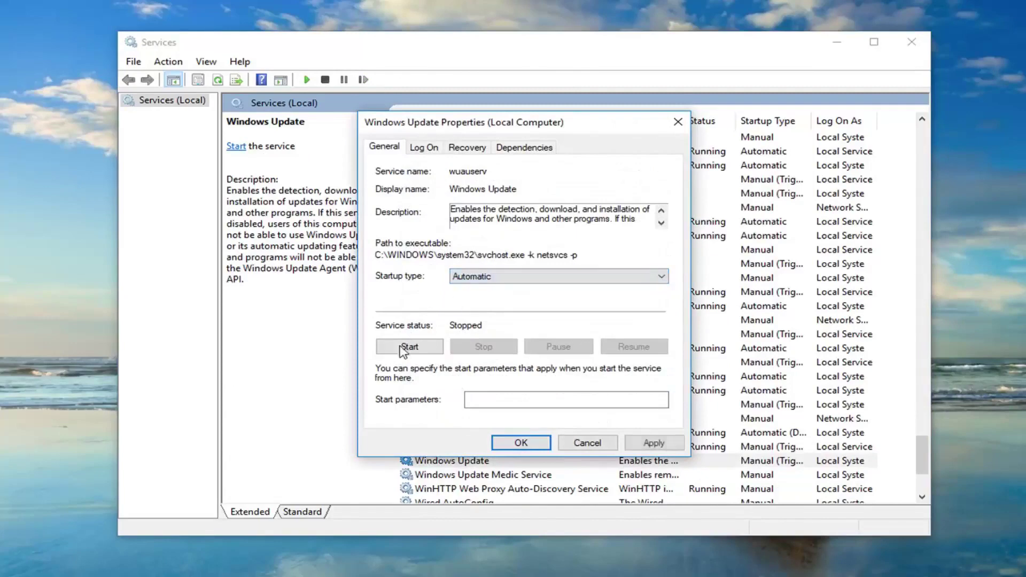
click(410, 347)
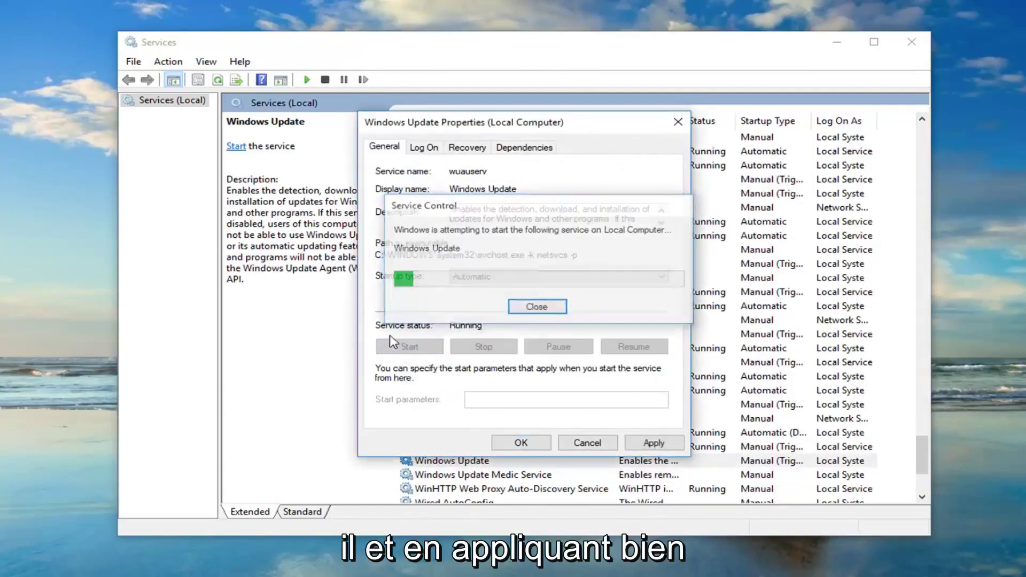
click(653, 442)
click(521, 443)
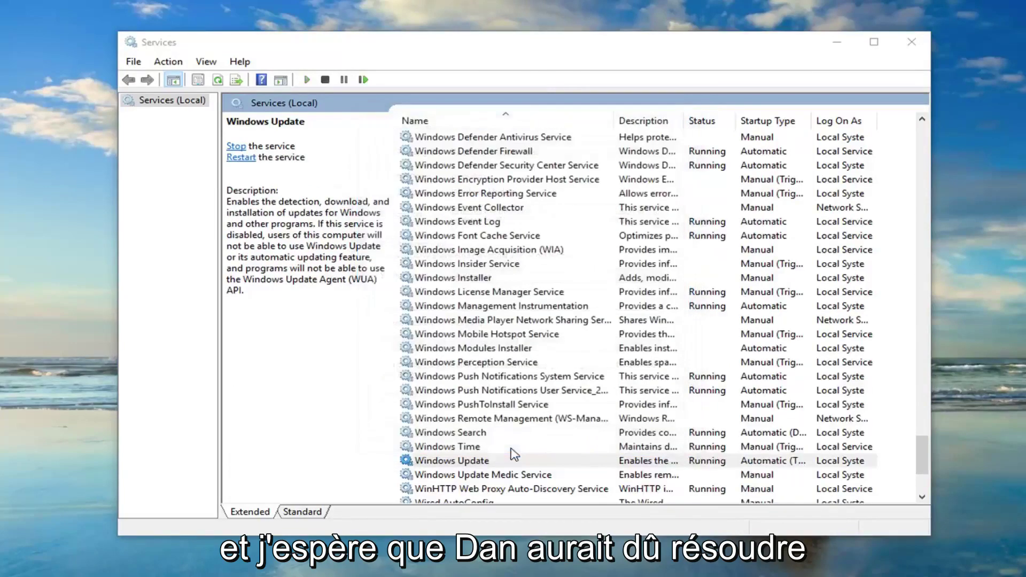